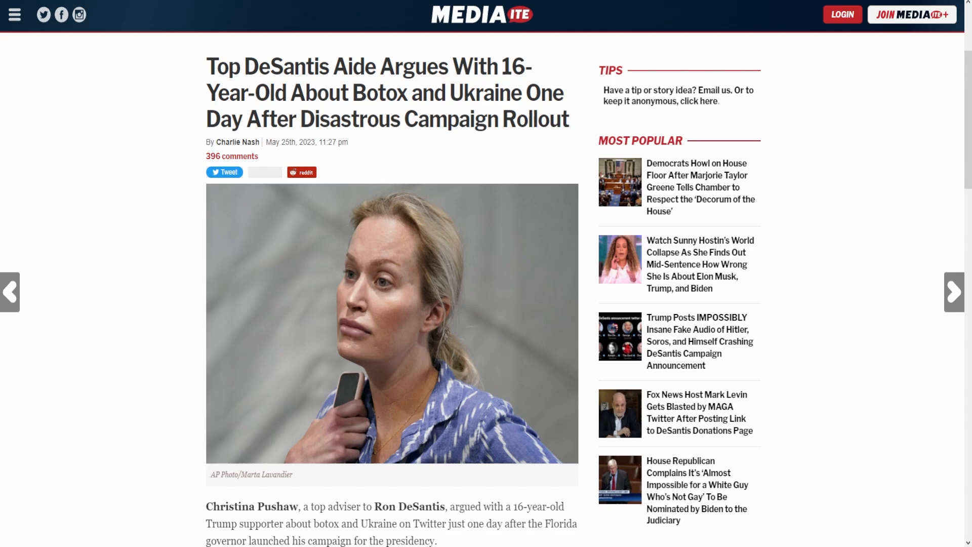
Highlight the Mediaite headline about the DeSantis aide's Twitter argument for emphasis.
double_click(212, 65)
mouse_move(212, 65)
left_mouse_down()
mouse_move(436, 93)
mouse_move(303, 120)
mouse_move(568, 120)
left_mouse_up()
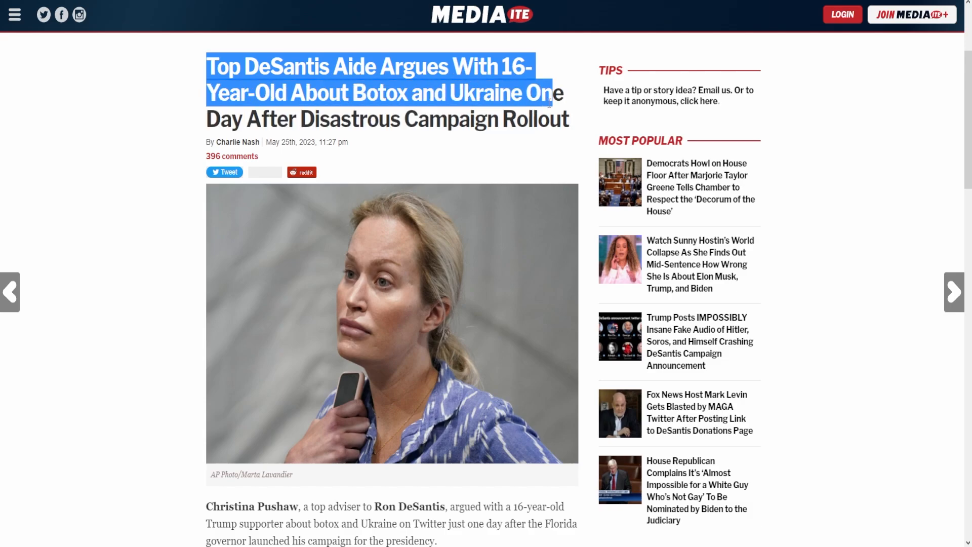
left_click(571, 119)
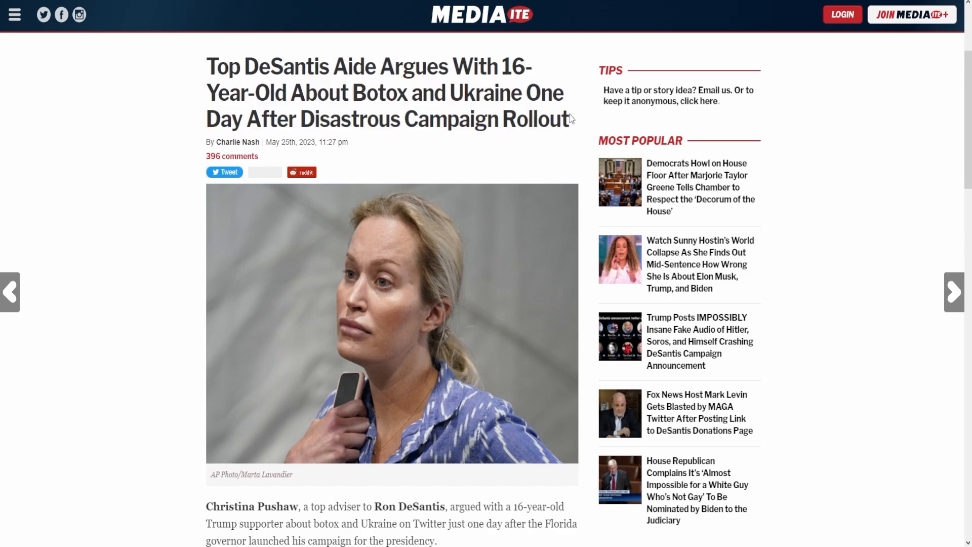
left_click_drag(571, 120, 215, 69)
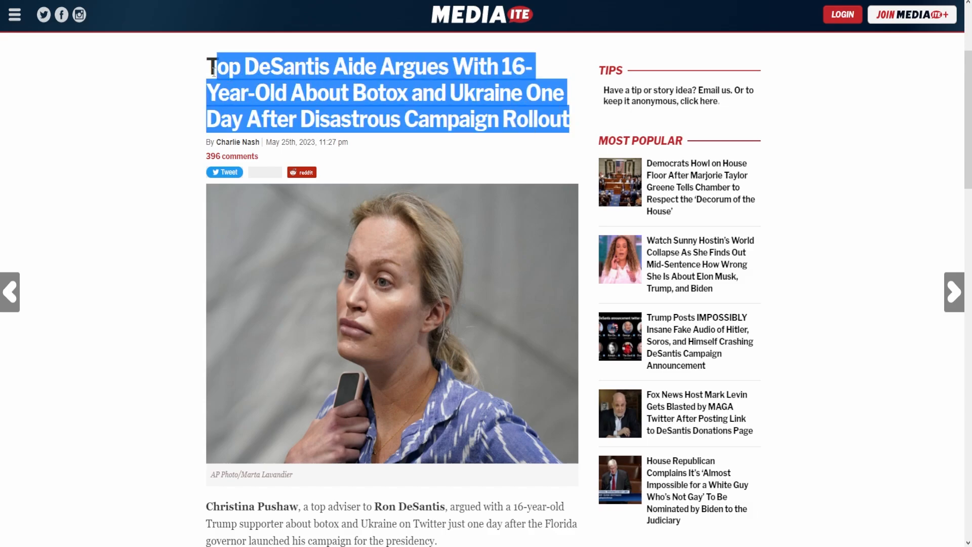
scroll(215, 68, "down", 3)
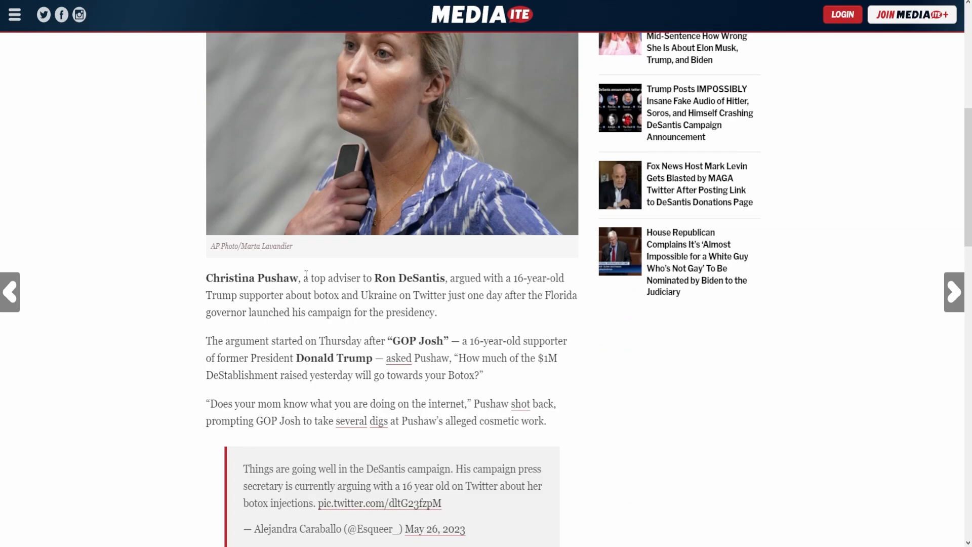
Highlight the opening paragraph about Pushaw arguing with a 16-year-old Trump supporter, then clear it.
mouse_move(304, 278)
left_mouse_down()
mouse_move(372, 280)
mouse_move(322, 295)
left_mouse_up()
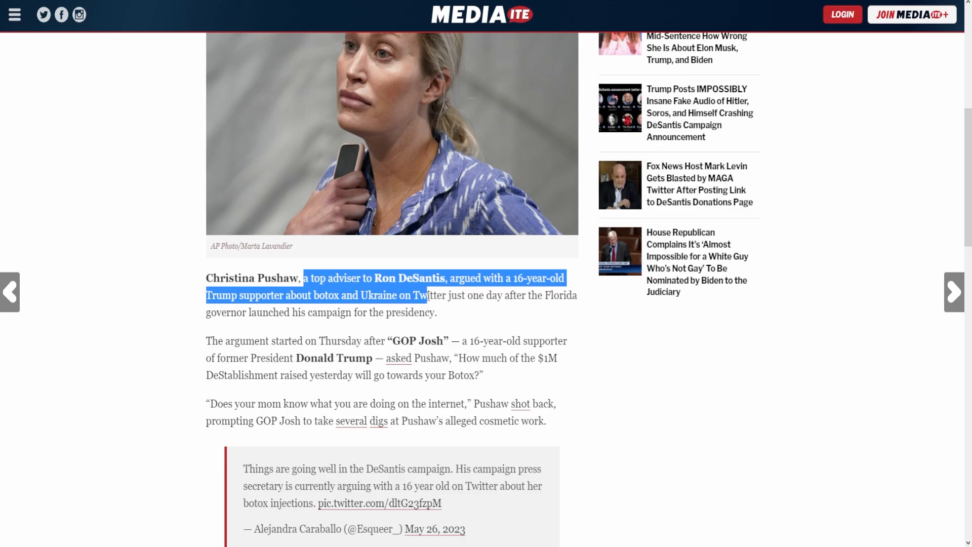
mouse_move(322, 295)
left_mouse_down()
mouse_move(479, 309)
mouse_move(272, 331)
mouse_move(459, 318)
left_mouse_up()
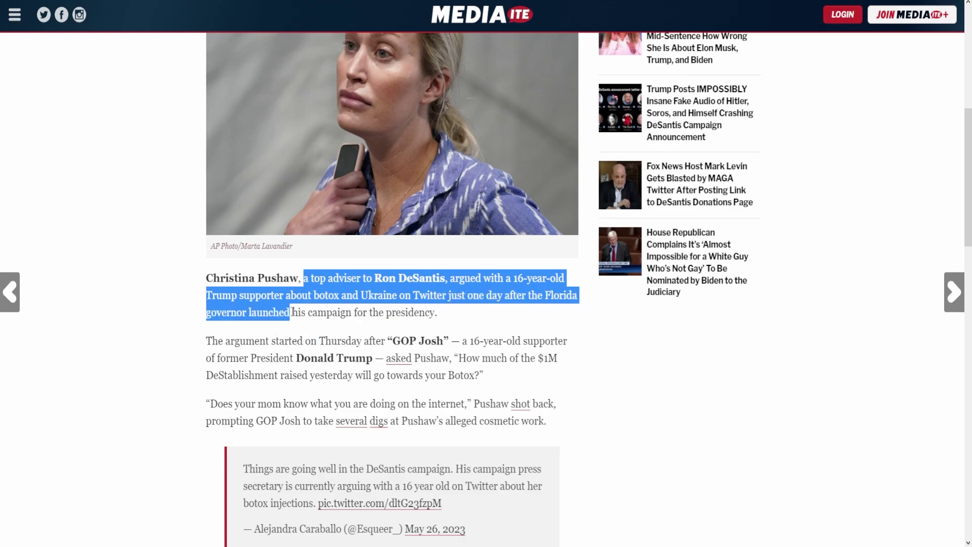
left_click(459, 318)
scroll(459, 318, "down", 1)
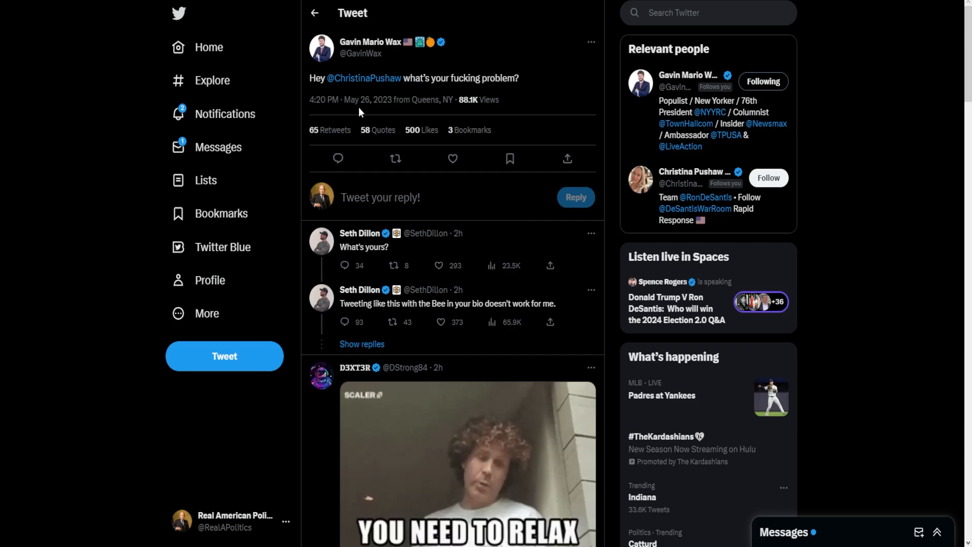
Return to Jenna Ellis's thread and highlight her tweet text.
key("alt+Left")
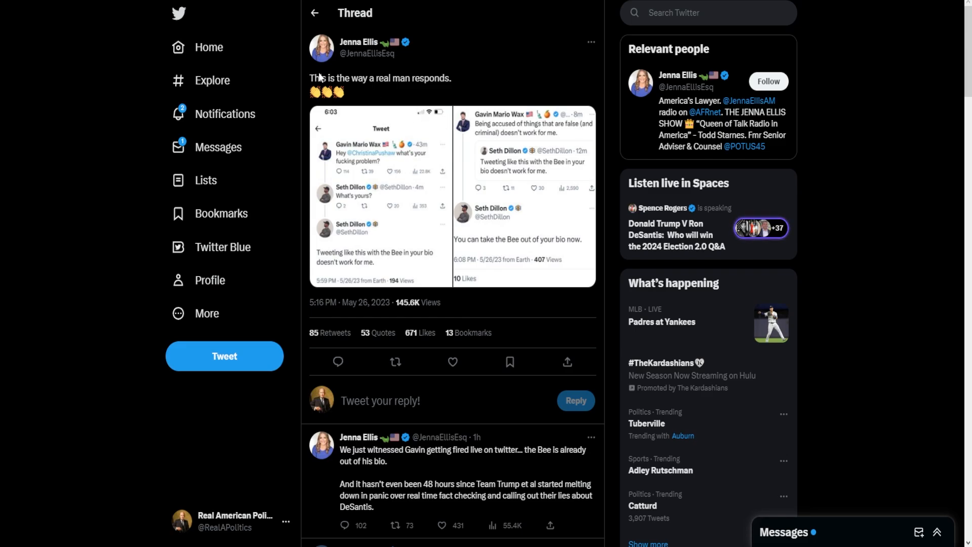
left_click_drag(310, 78, 453, 78)
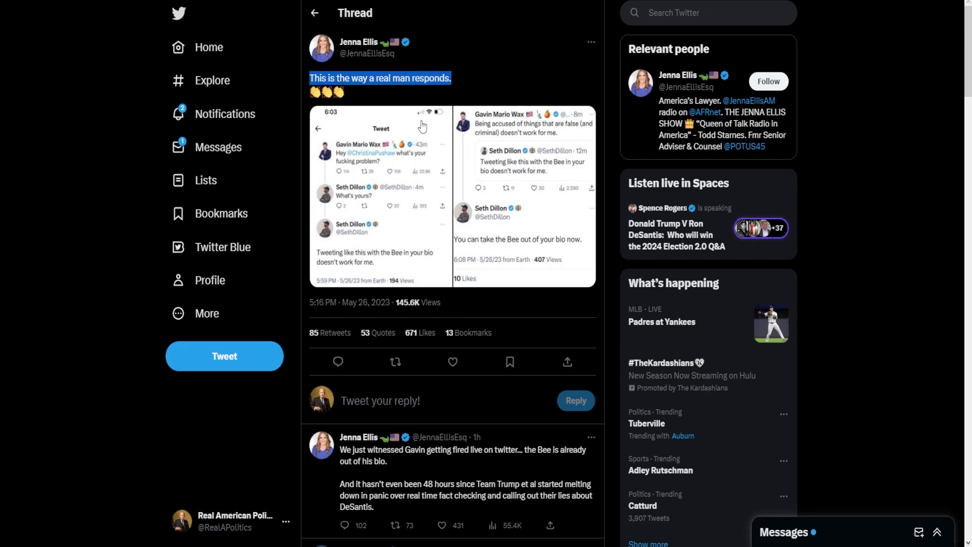
left_click(464, 79)
View both Seth Dillon reply screenshots full-size, then close the viewer back to the thread.
left_click(385, 175)
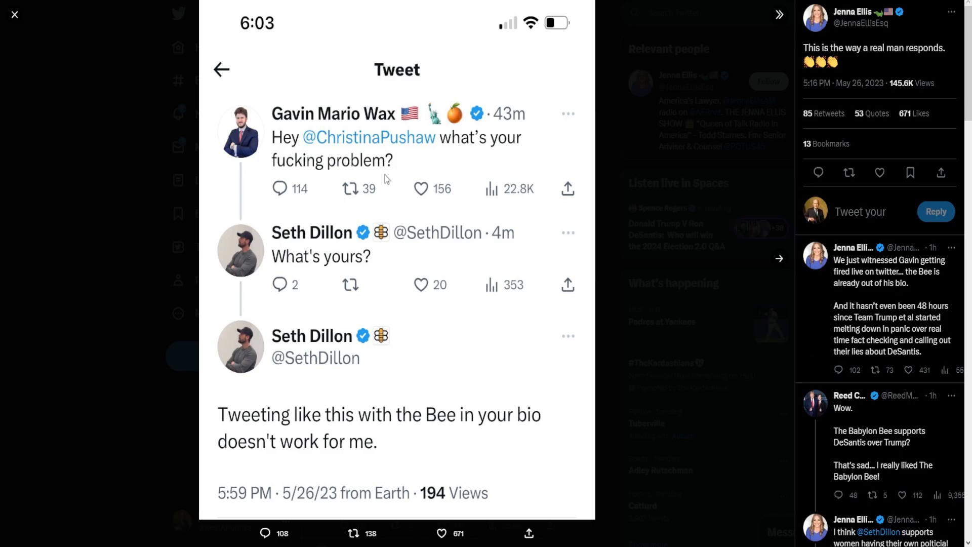
key("Right")
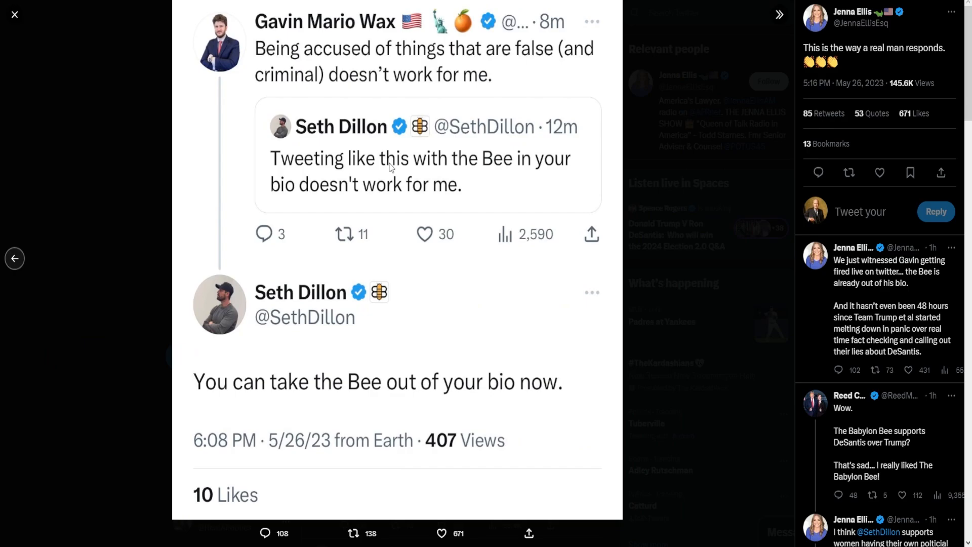
key("Left")
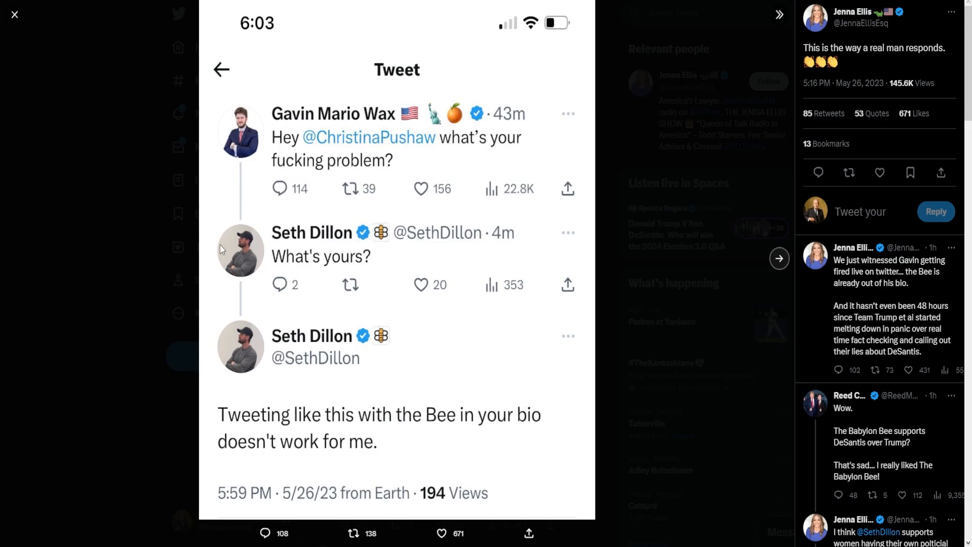
left_click(168, 302)
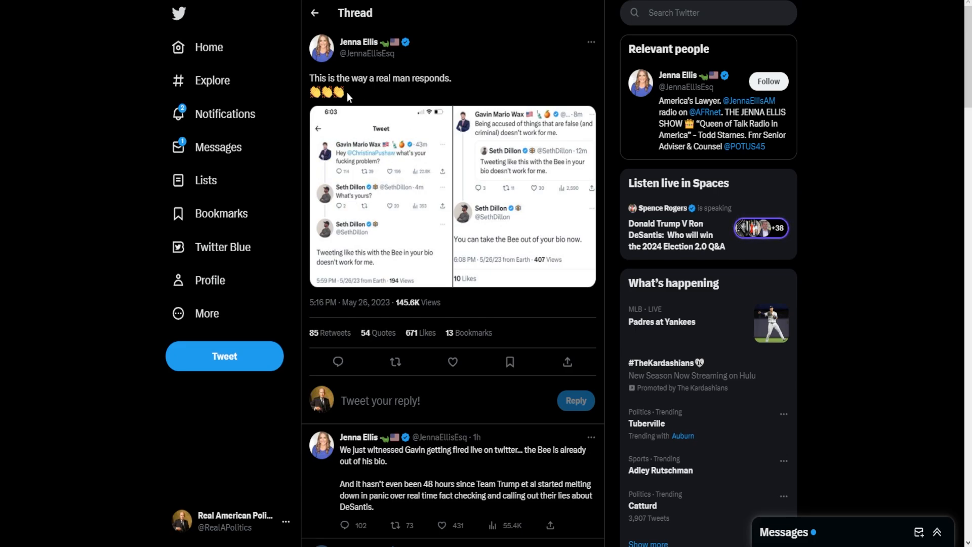
Open the top tweet's screenshot of Gavin Mario Wax and Seth Dillon's replies full-screen.
left_click(357, 148)
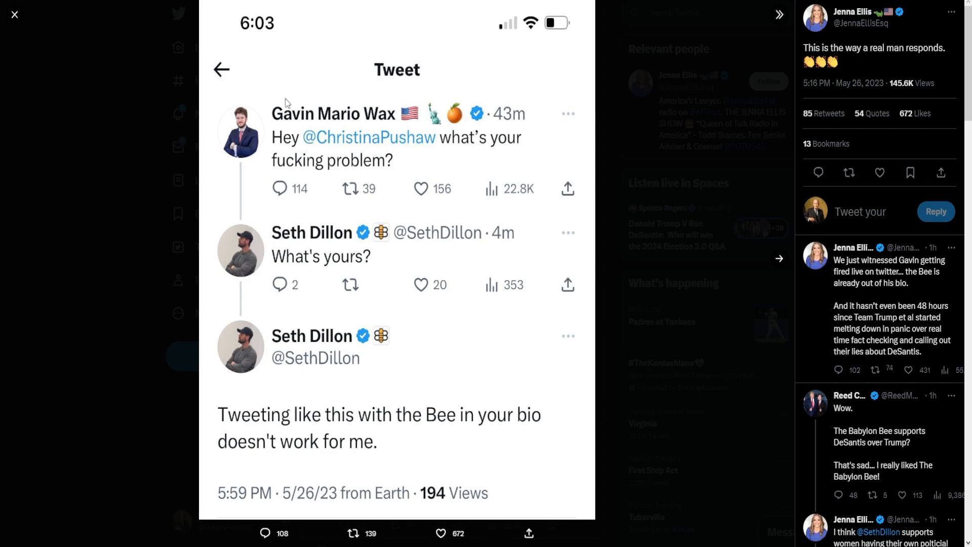
Glance at the Mediaite article and earlier botox tweets, then close the screenshot to Jenna Ellis's thread.
key("ctrl+Tab")
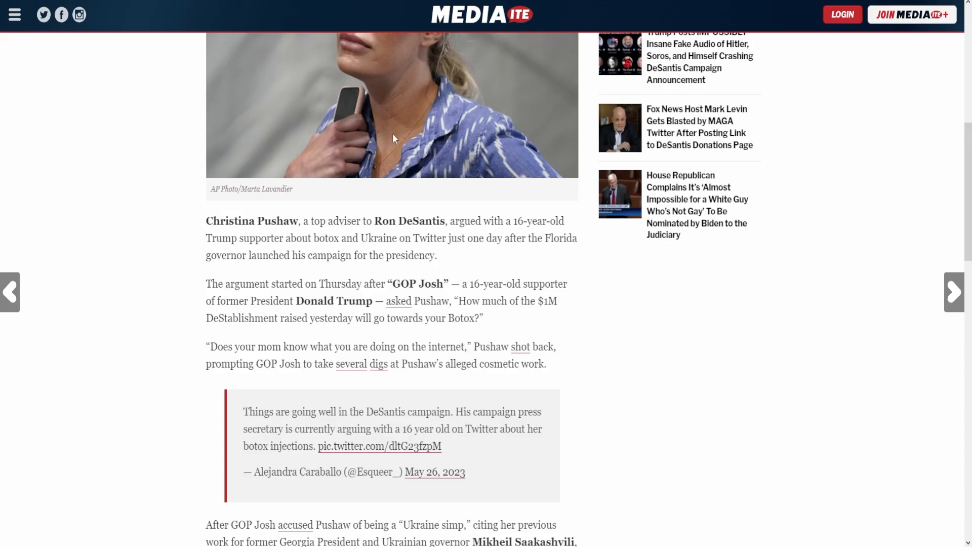
key("ctrl+Tab")
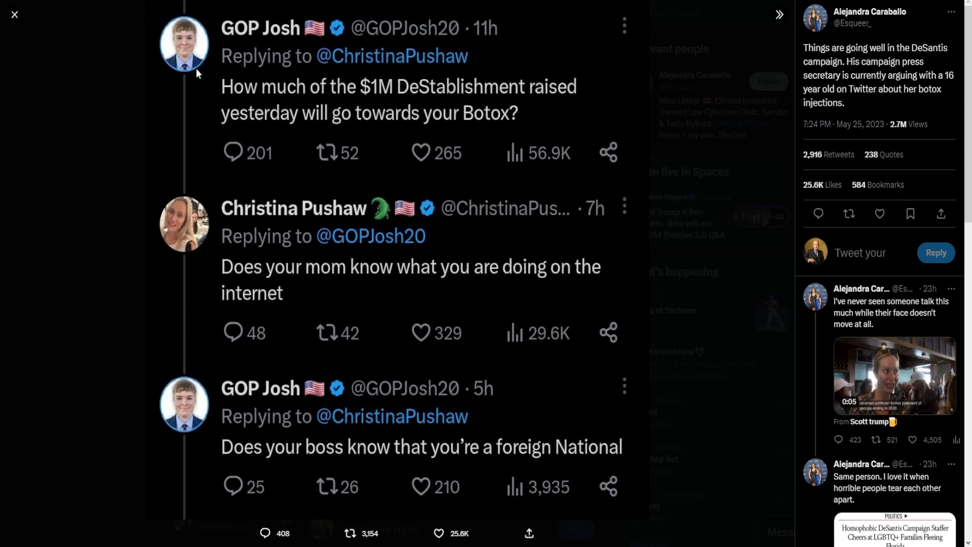
key("ctrl+Tab")
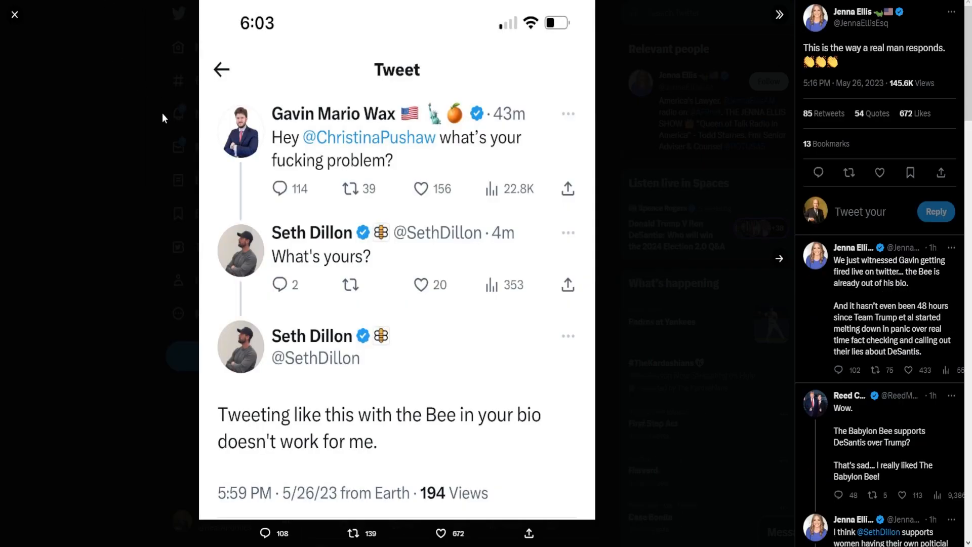
left_click(162, 113)
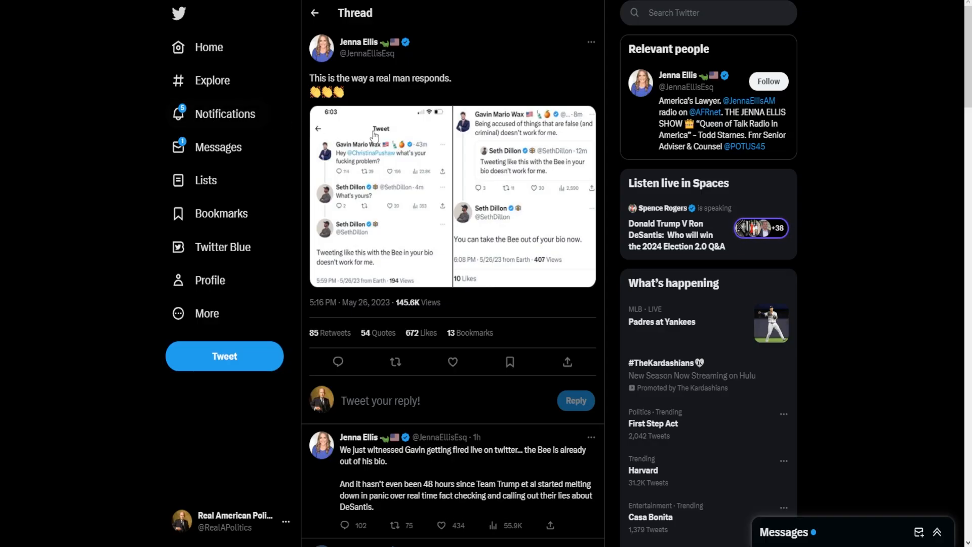